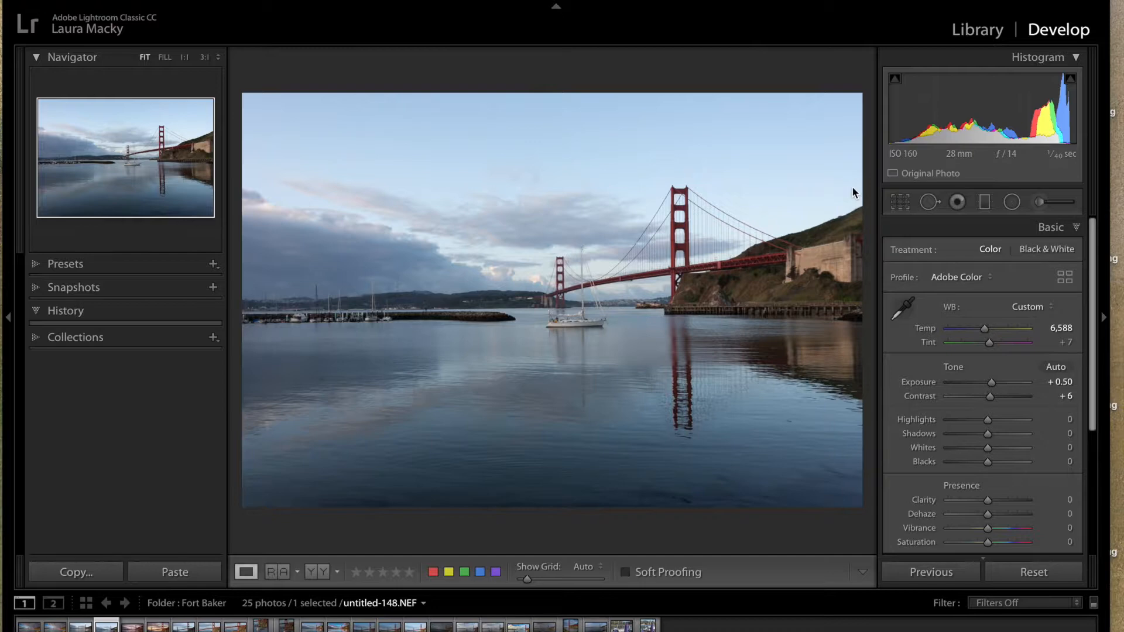
# - Open the crop tool on the bridge photo and cycle through the crop guide overlays, ending on the golden spiral
pyautogui.click(904, 203)
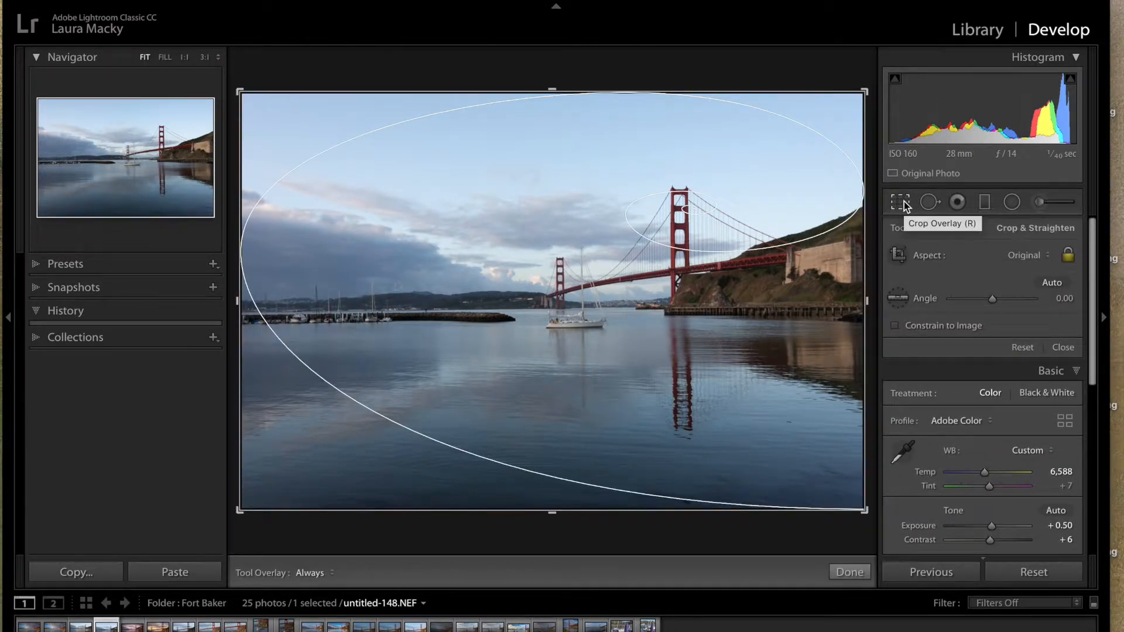
pyautogui.press('o')
pyautogui.press('o')
pyautogui.press('o')
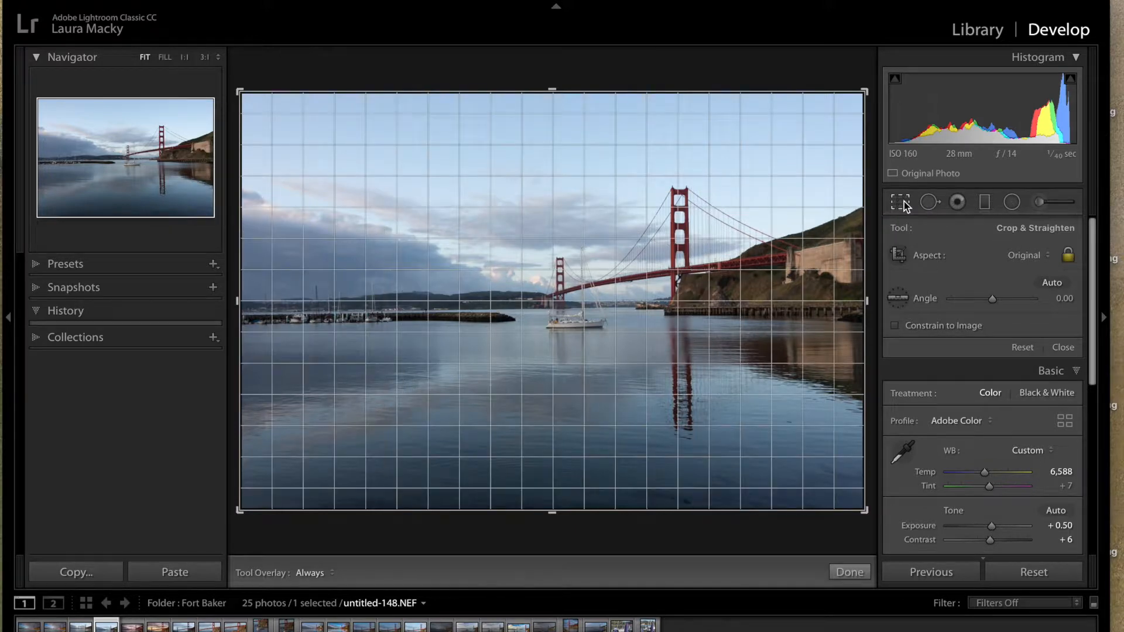
pyautogui.press('o')
pyautogui.press('o')
pyautogui.press('o')
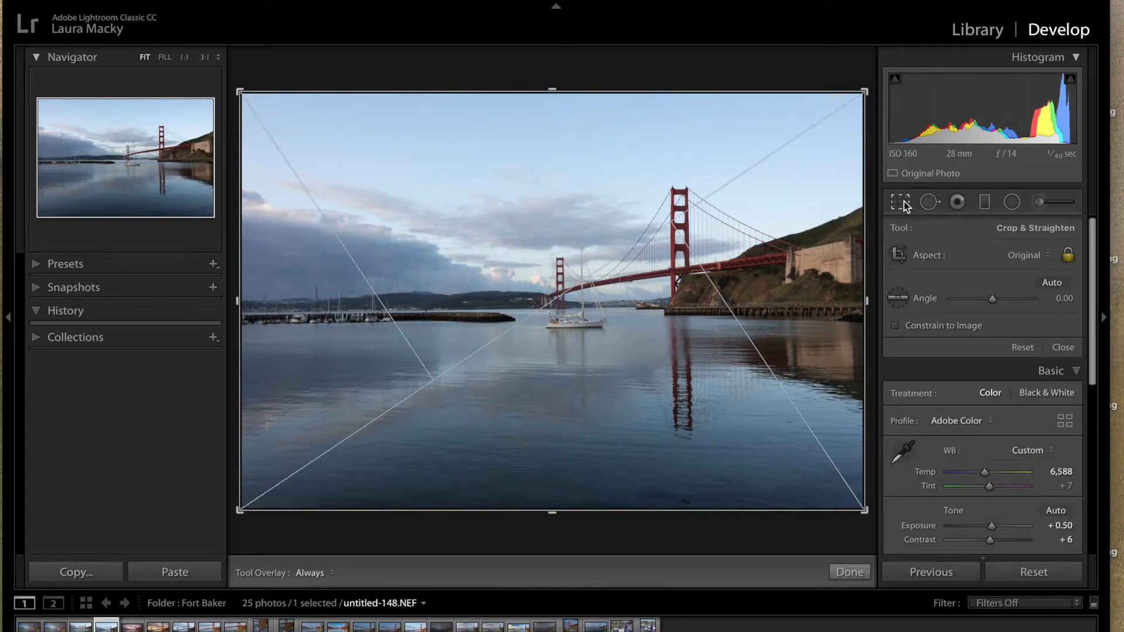
pyautogui.press('o')
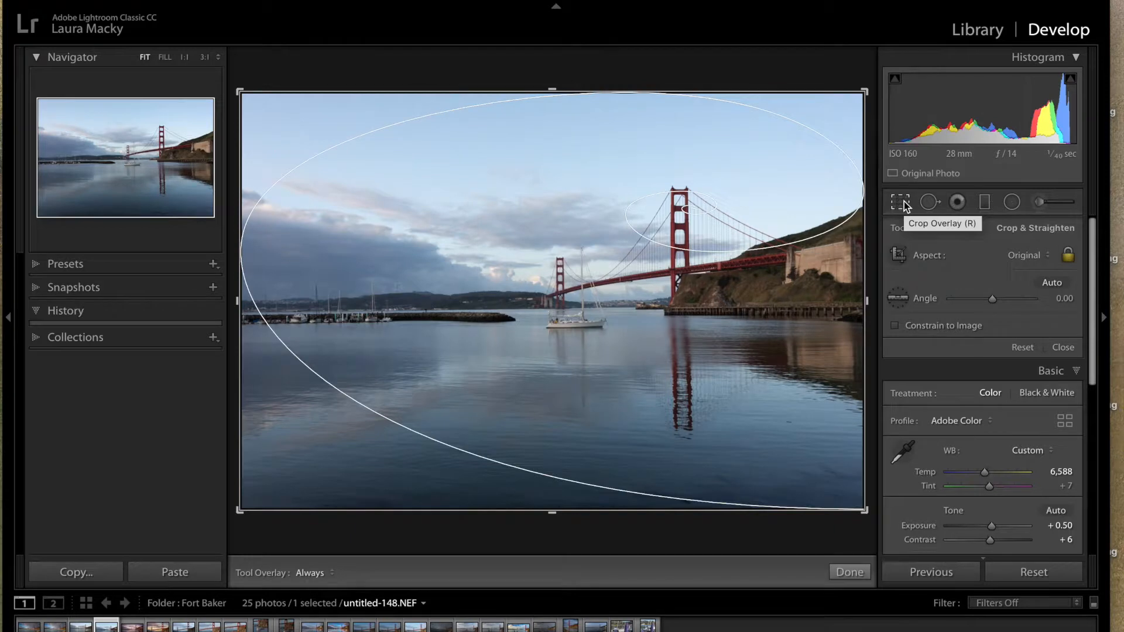
pyautogui.press('o')
pyautogui.press('o')
pyautogui.press('o')
pyautogui.press('o')
pyautogui.press('o')
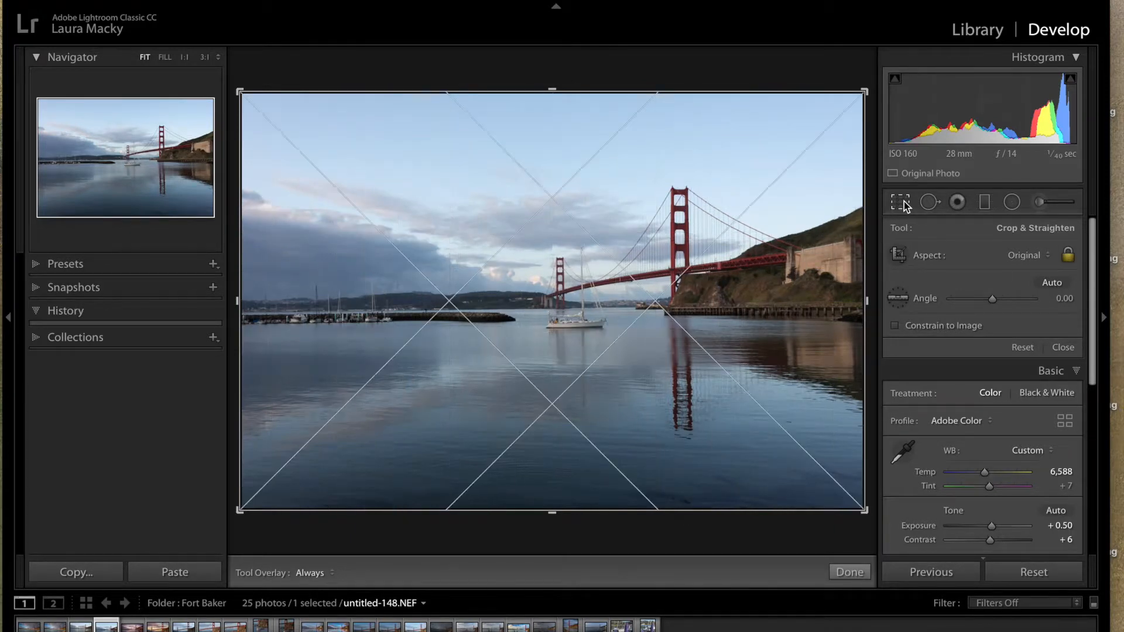
pyautogui.press('o')
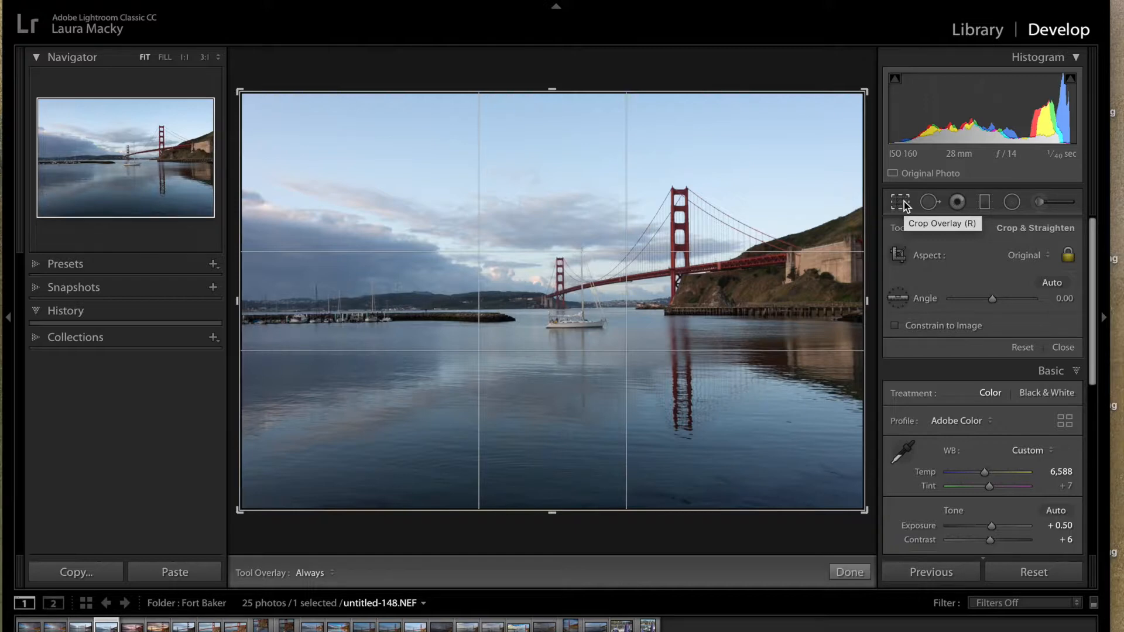
pyautogui.press('o')
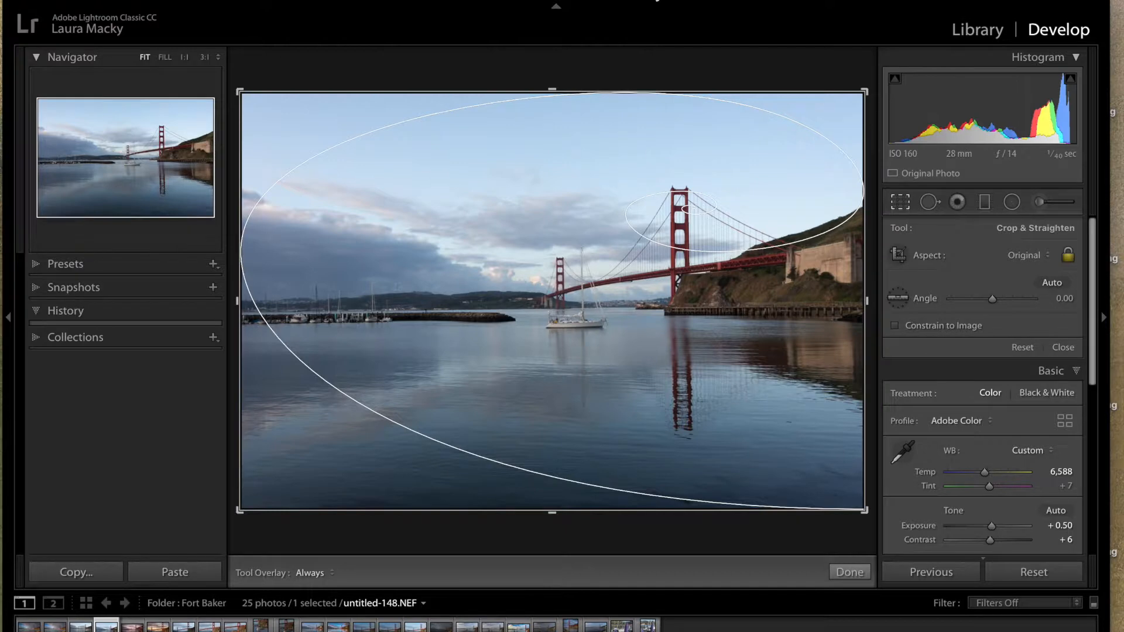
# - Cycle through the golden spiral's orientations until its centre lies in the photo's upper-right area near the bridge tower
pyautogui.press('shift')
pyautogui.hotkey('shift', 'o')
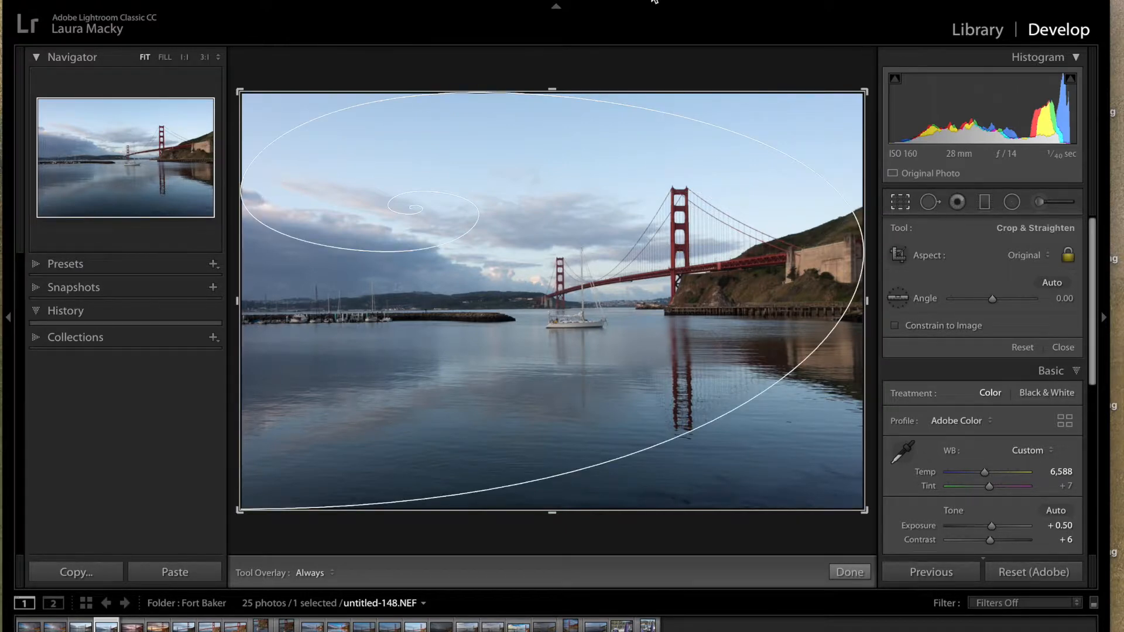
pyautogui.hotkey('shift', 'o')
pyautogui.hotkey('shift', 'o')
pyautogui.hotkey('shift', 'o')
pyautogui.hotkey('shift', 'o')
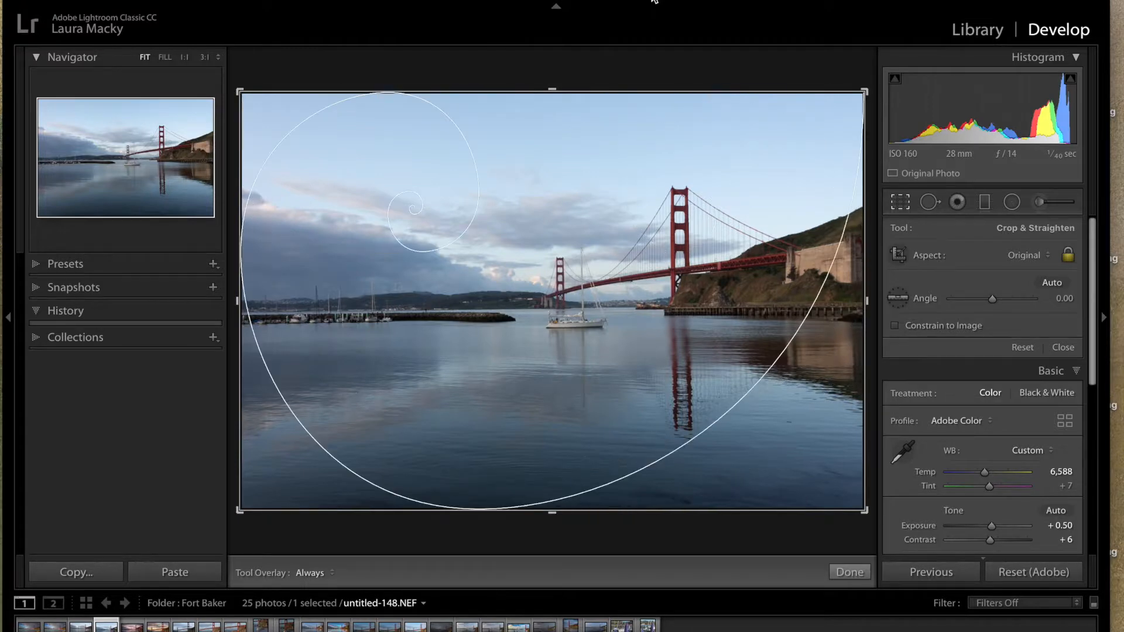
pyautogui.hotkey('shift', 'o')
pyautogui.hotkey('shift', 'o')
pyautogui.hotkey('shift', 'o')
pyautogui.hotkey('shift', 'o')
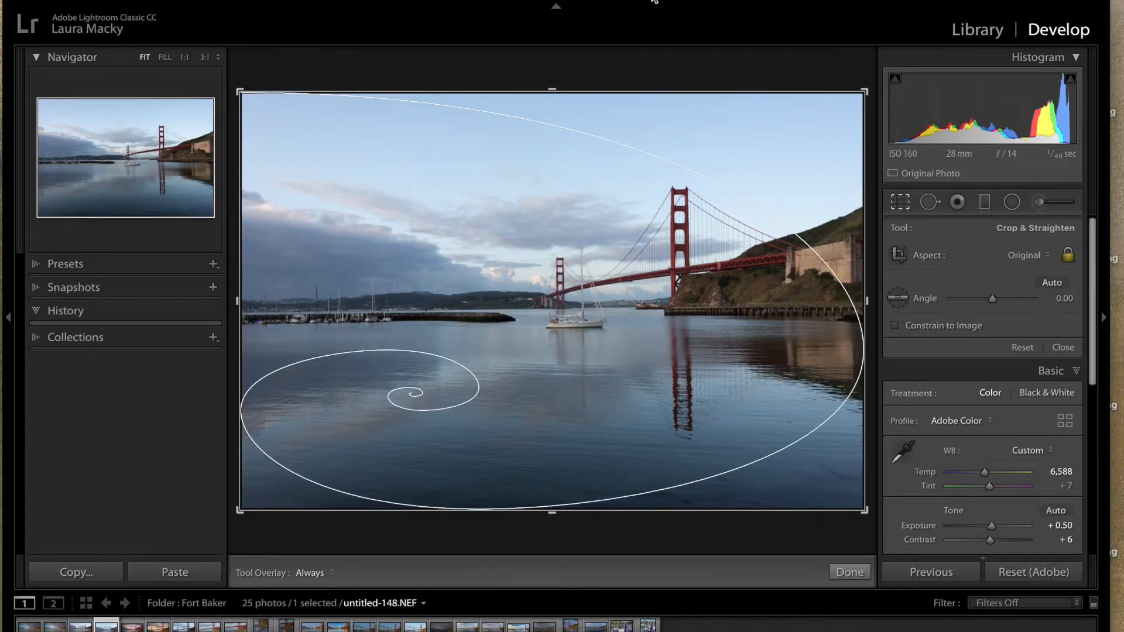
pyautogui.hotkey('shift', 'o')
pyautogui.hotkey('shift', 'o')
pyautogui.hotkey('shift', 'o')
pyautogui.hotkey('shift', 'o')
pyautogui.hotkey('shift', 'o')
pyautogui.hotkey('shift', 'o')
pyautogui.hotkey('shift', 'o')
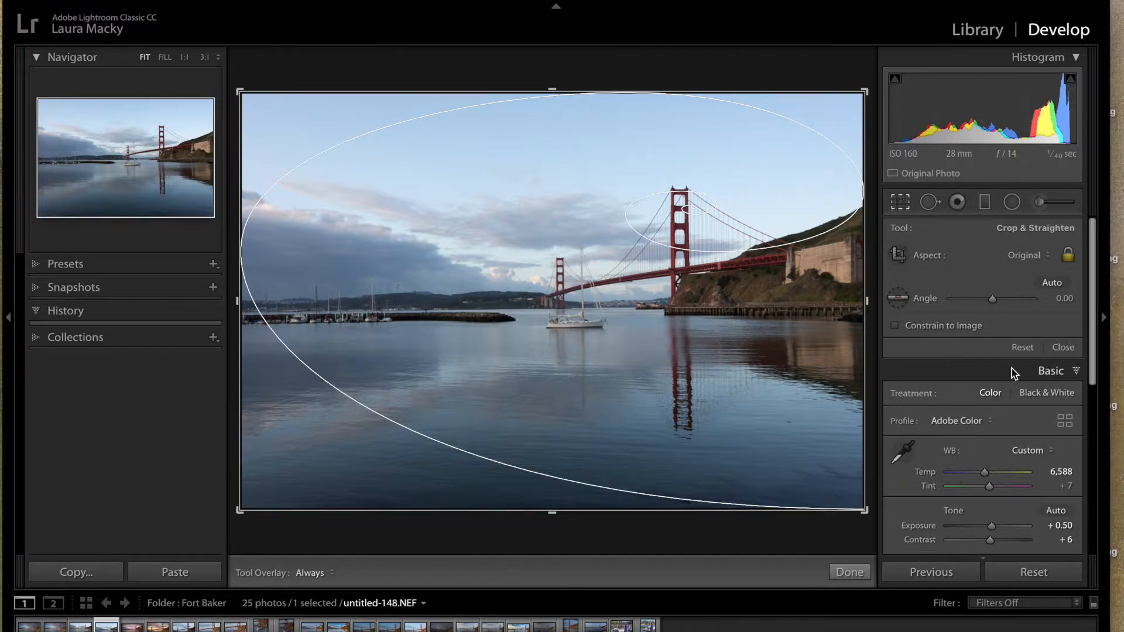
# - Keep the Original aspect ratio, tighten the crop from its upper-right corner and shift the photo sideways within the frame
pyautogui.click(1027, 255)
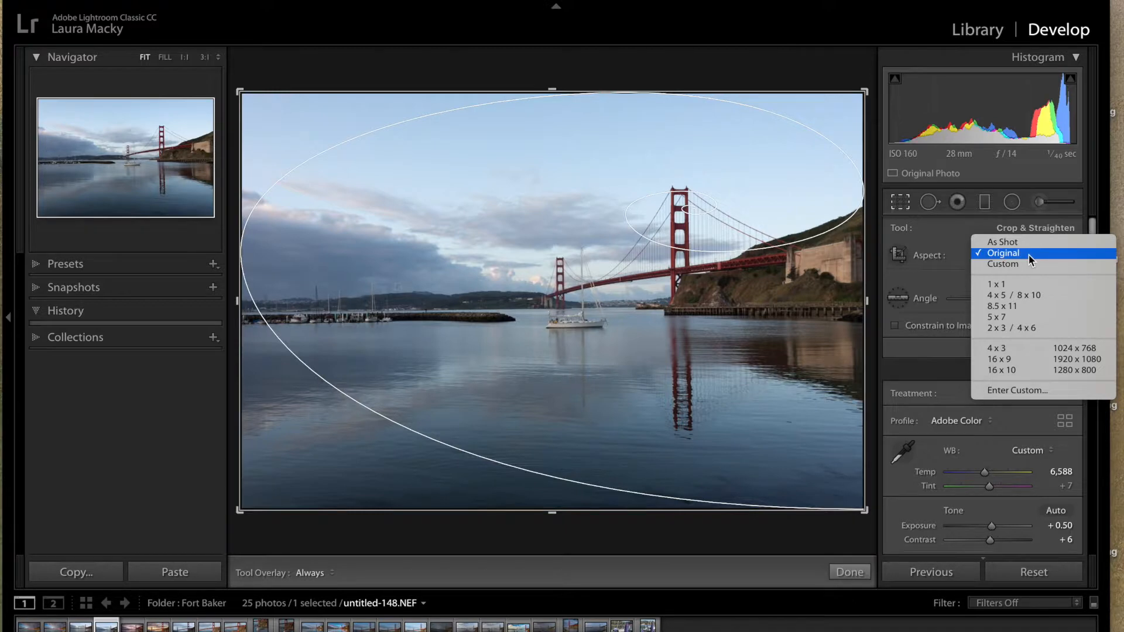
pyautogui.click(1027, 254)
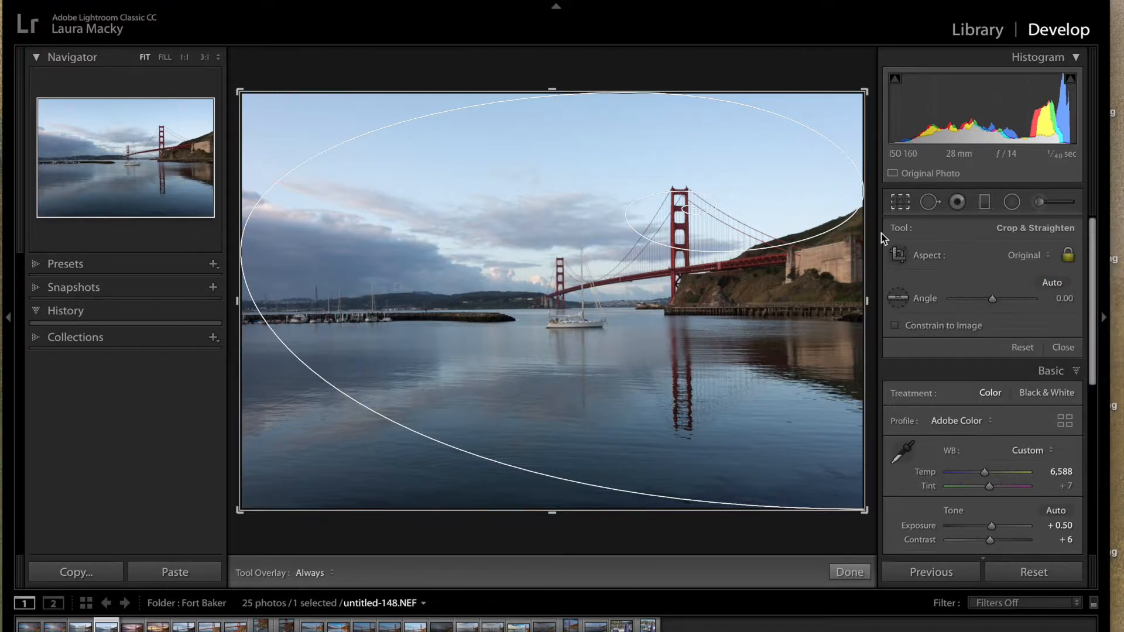
pyautogui.moveTo(864, 98); pyautogui.dragTo(839, 121)
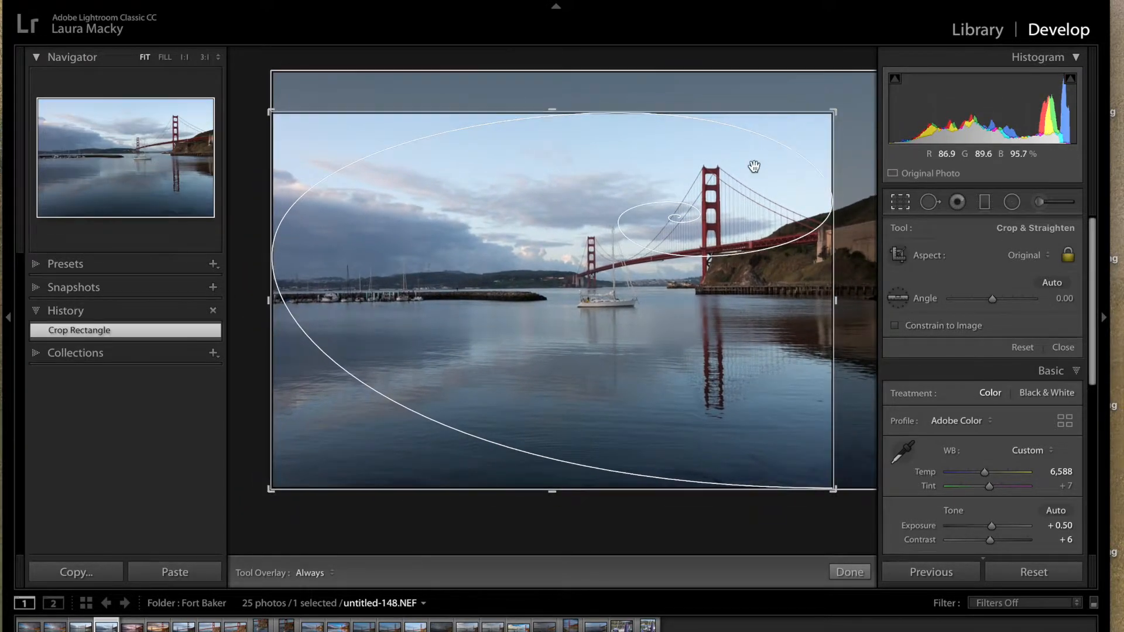
pyautogui.moveTo(749, 174); pyautogui.dragTo(724, 175)
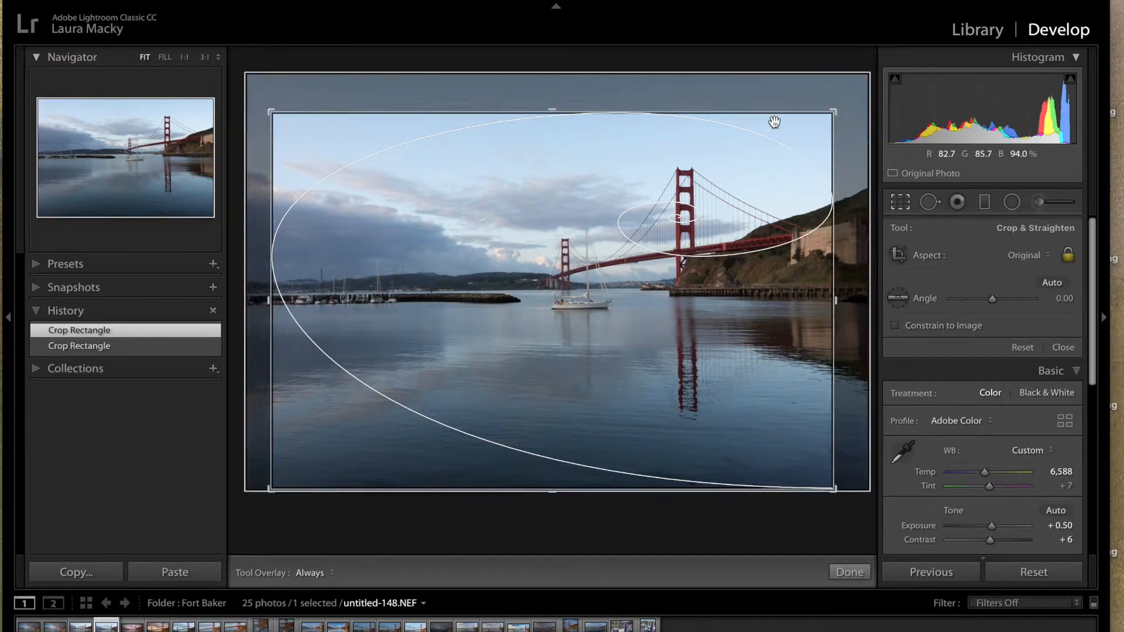
pyautogui.moveTo(829, 115)
pyautogui.mouseDown()
pyautogui.moveTo(808, 126)
pyautogui.moveTo(825, 113)
pyautogui.moveTo(816, 121)
pyautogui.mouseUp()
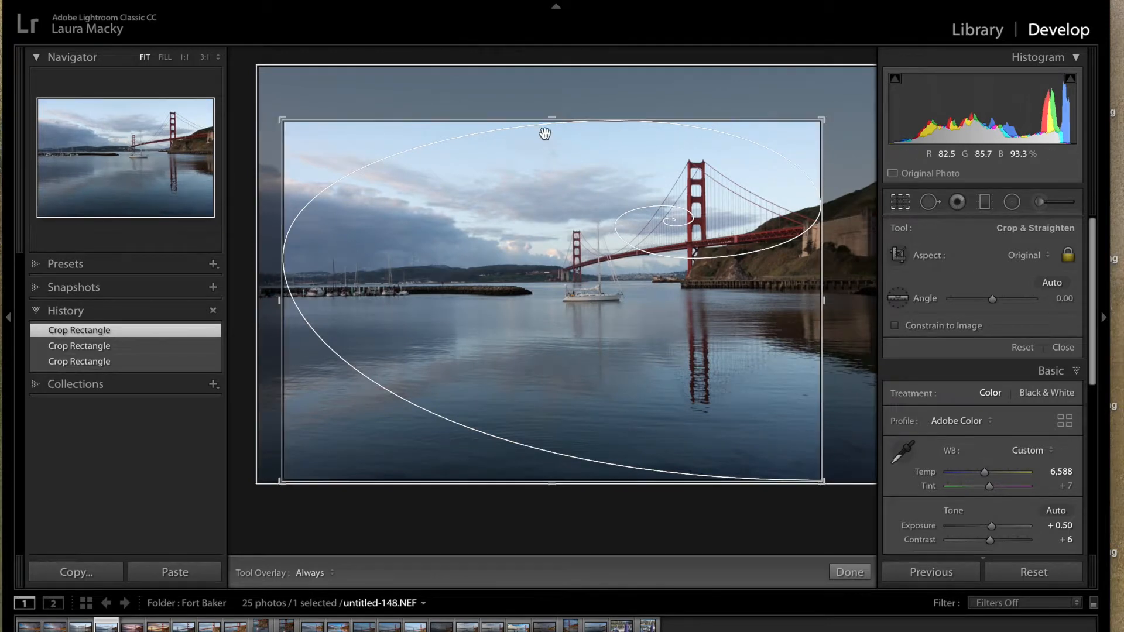
# - Refine the crop's size and position so the spiral's centre falls on the near bridge tower, and close the crop tool
pyautogui.moveTo(821, 123)
pyautogui.mouseDown()
pyautogui.moveTo(838, 109)
pyautogui.moveTo(823, 118)
pyautogui.mouseUp()
pyautogui.moveTo(743, 186); pyautogui.dragTo(743, 161)
pyautogui.moveTo(833, 116); pyautogui.dragTo(815, 133)
pyautogui.moveTo(724, 190); pyautogui.dragTo(698, 191)
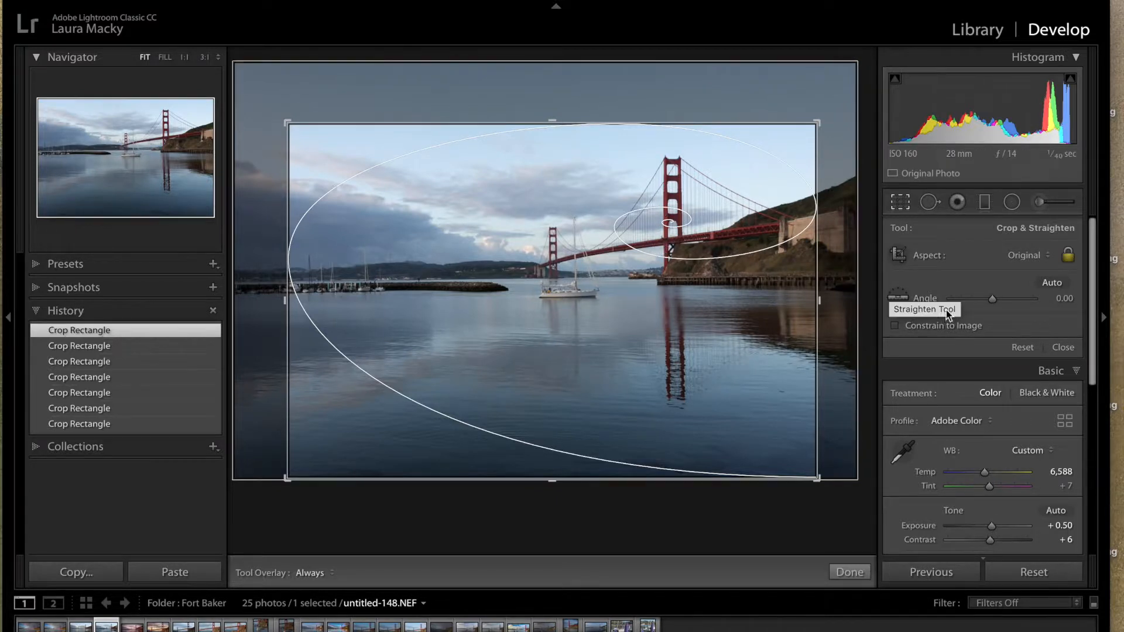
pyautogui.click(1061, 347)
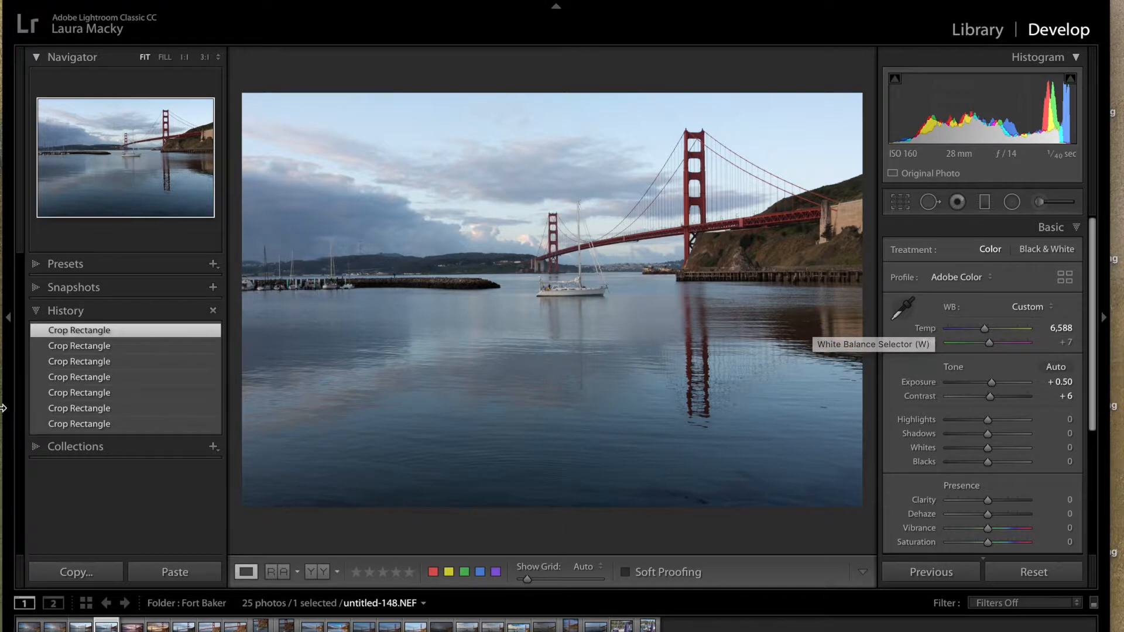
# - Revert the photo to the earliest Crop Rectangle state in its history and reopen the crop tool
pyautogui.click(82, 423)
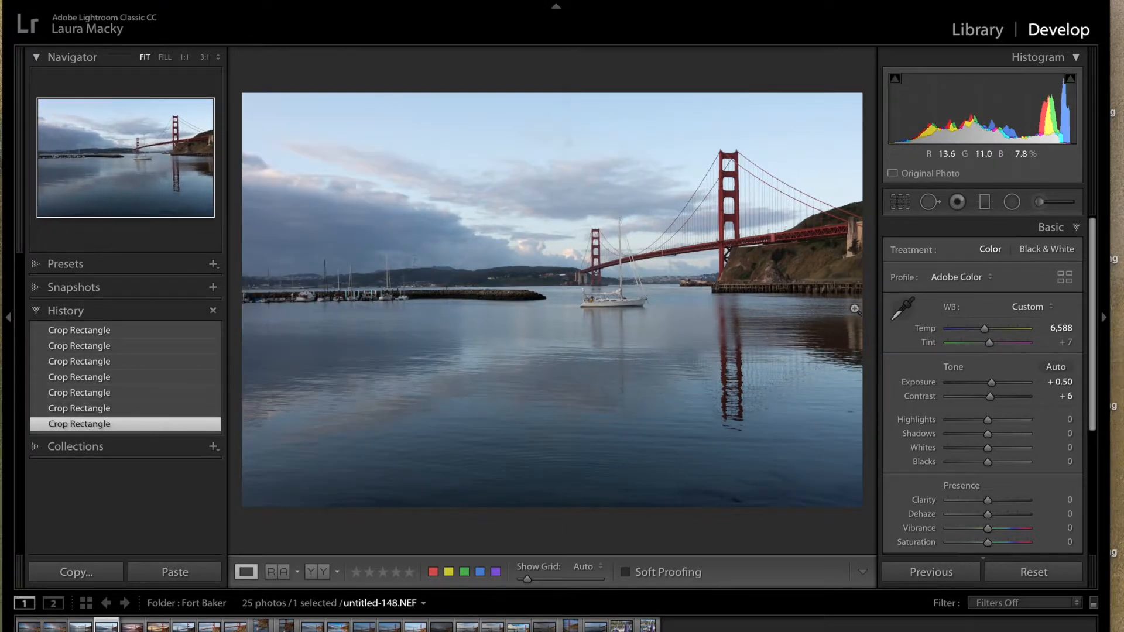
pyautogui.click(901, 202)
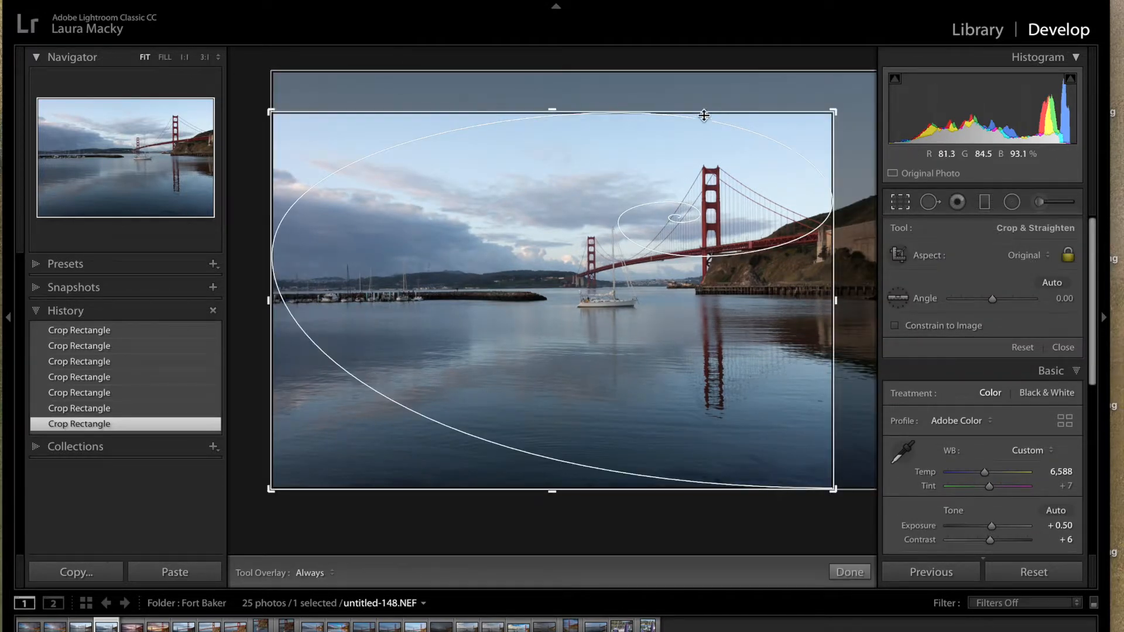
# - Try the 5 x 7 and 2 x 3 / 4 x 6 crop ratios and settle on 16 x 9
pyautogui.click(1028, 258)
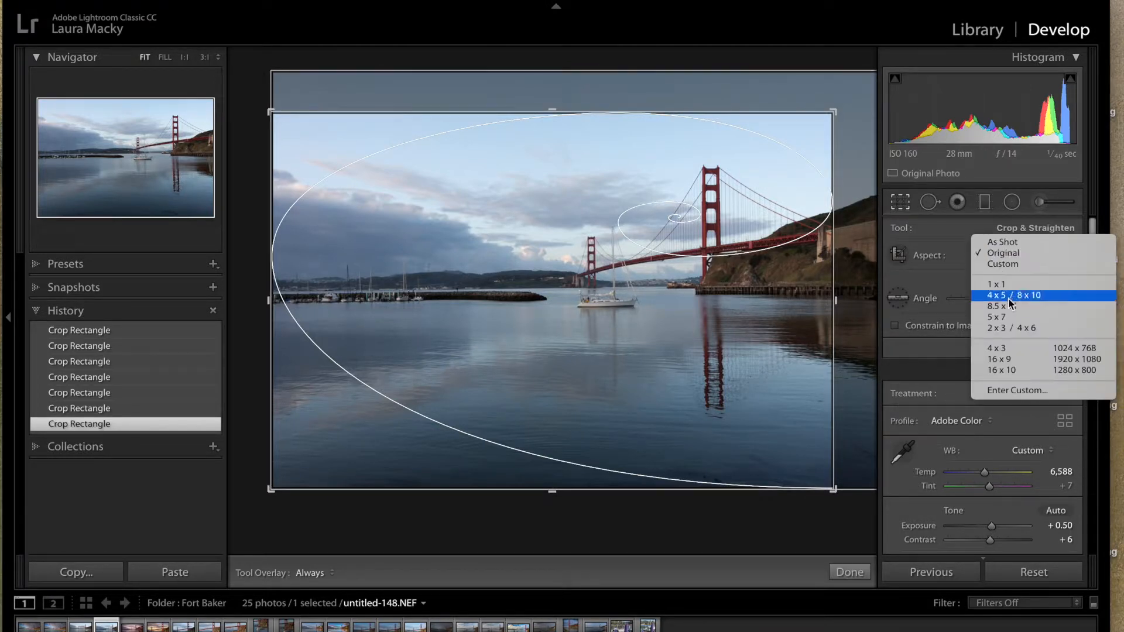
pyautogui.click(1006, 316)
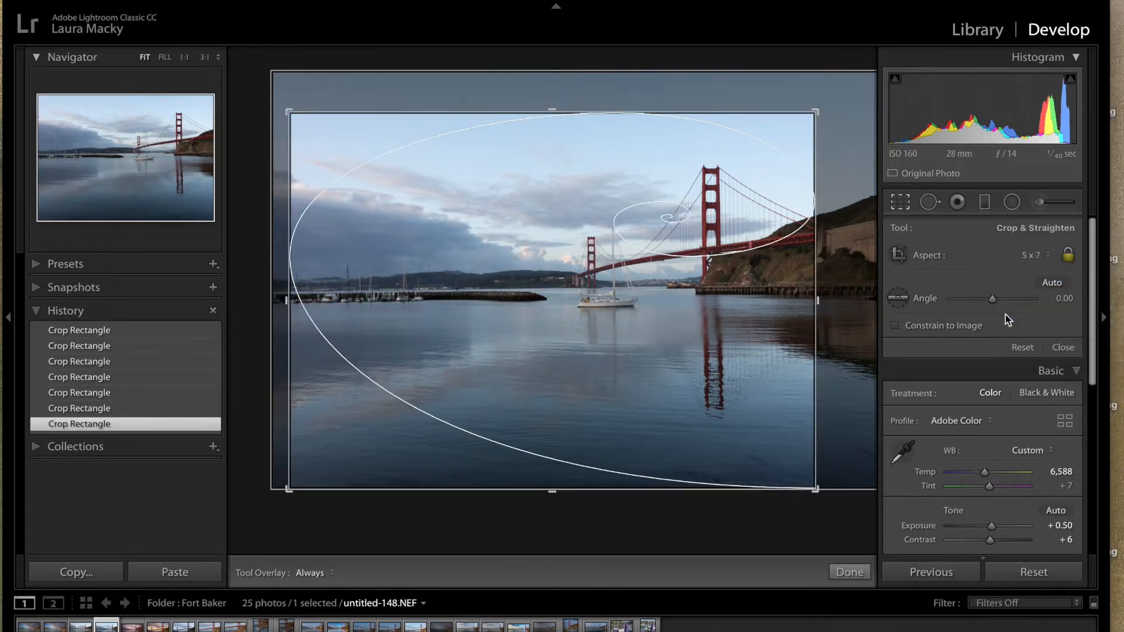
pyautogui.click(1030, 254)
pyautogui.click(1023, 262)
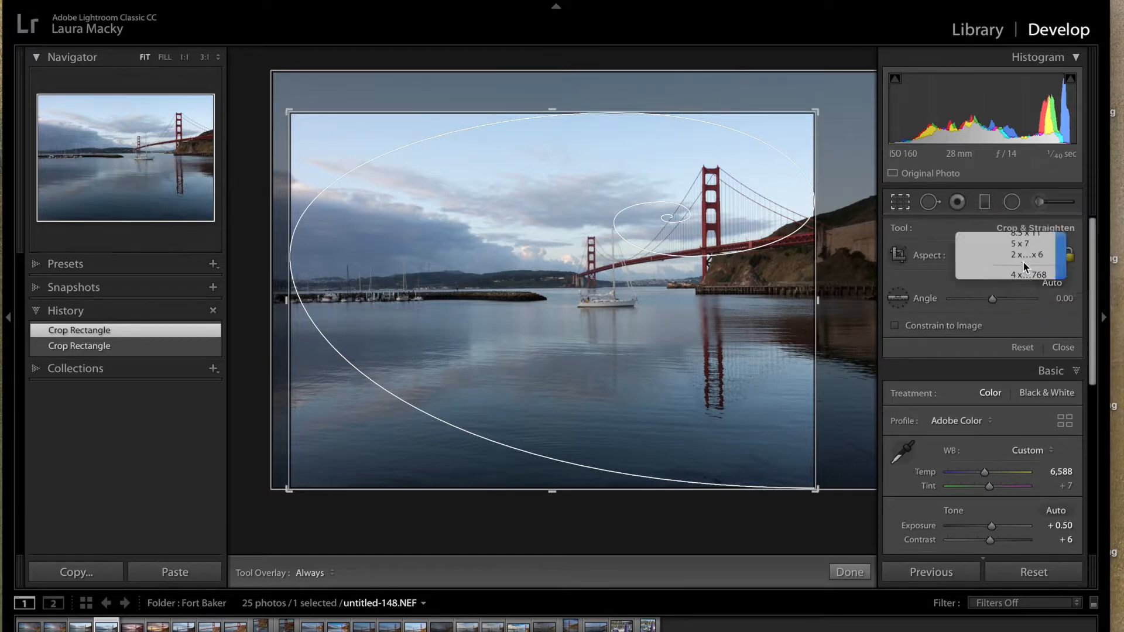
pyautogui.click(1027, 254)
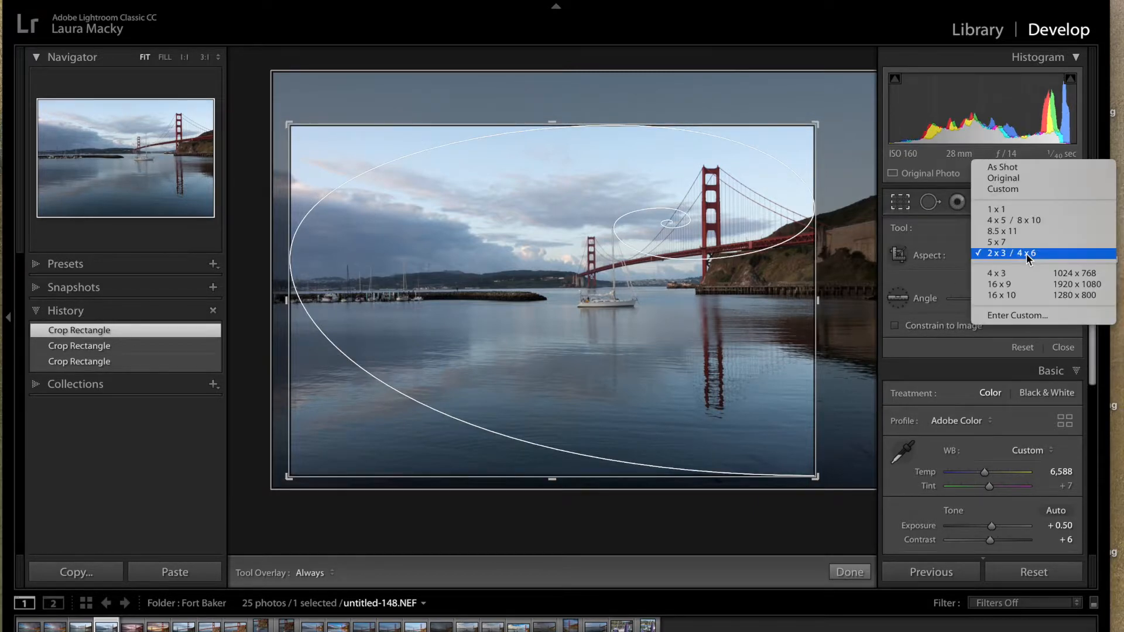
pyautogui.click(1010, 283)
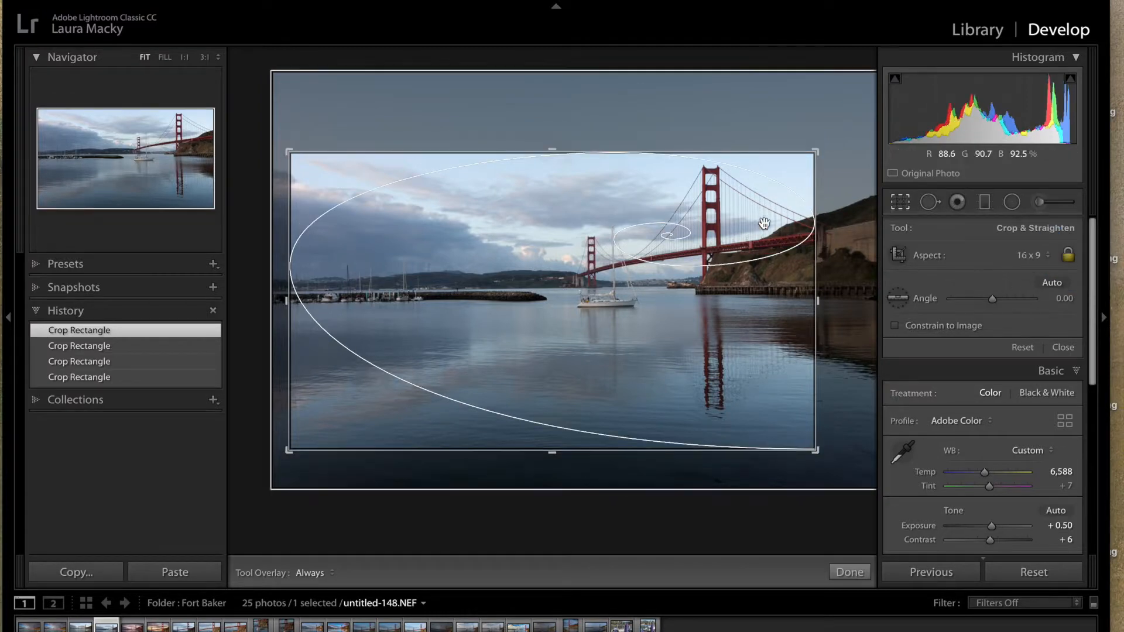
# - Resize the 16 x 9 crop to nearly the photo's full width, against its left and bottom edges, with the spiral's centre near the bridge tower
pyautogui.moveTo(813, 154); pyautogui.dragTo(853, 112)
pyautogui.moveTo(250, 130); pyautogui.dragTo(240, 123)
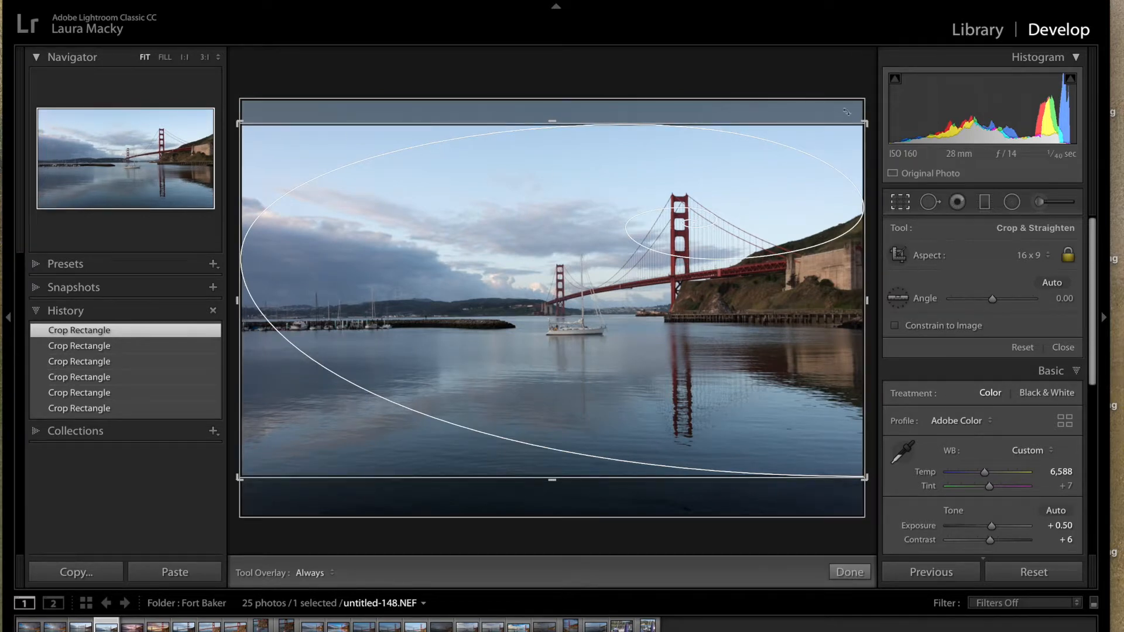
pyautogui.moveTo(627, 340); pyautogui.dragTo(484, 300)
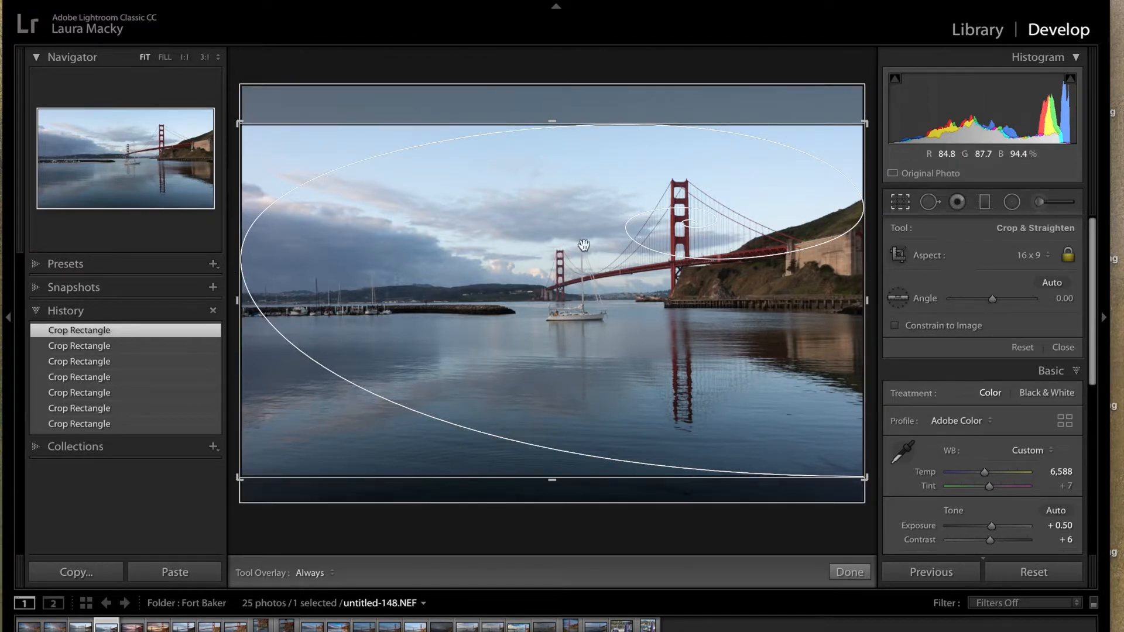
pyautogui.moveTo(587, 309); pyautogui.dragTo(589, 279)
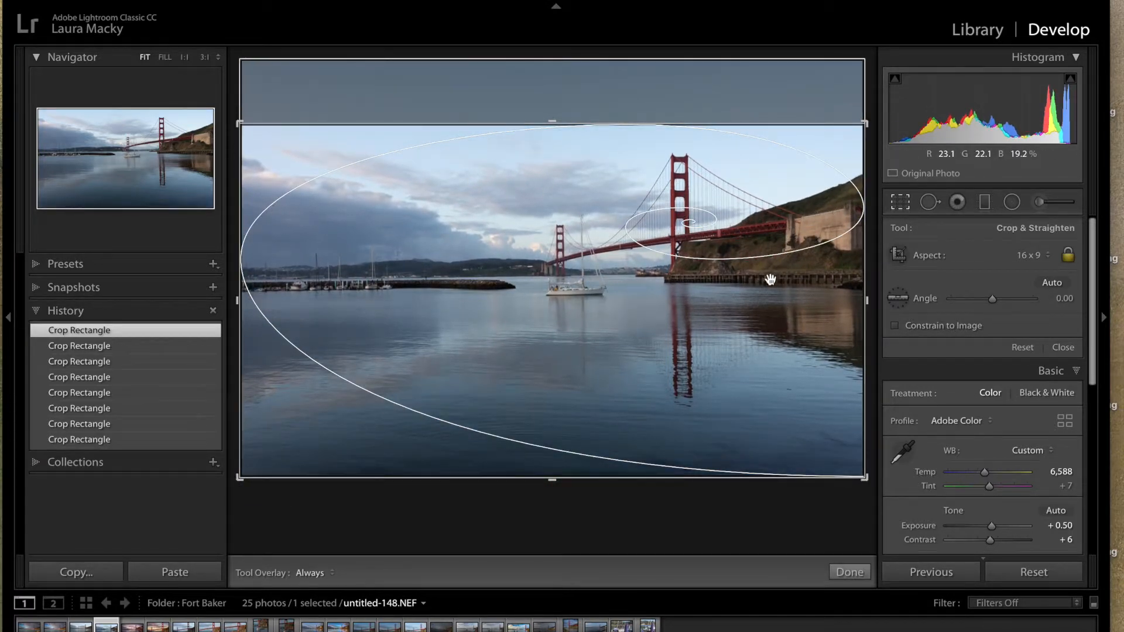
pyautogui.moveTo(748, 287); pyautogui.dragTo(747, 286)
pyautogui.moveTo(864, 124); pyautogui.dragTo(853, 127)
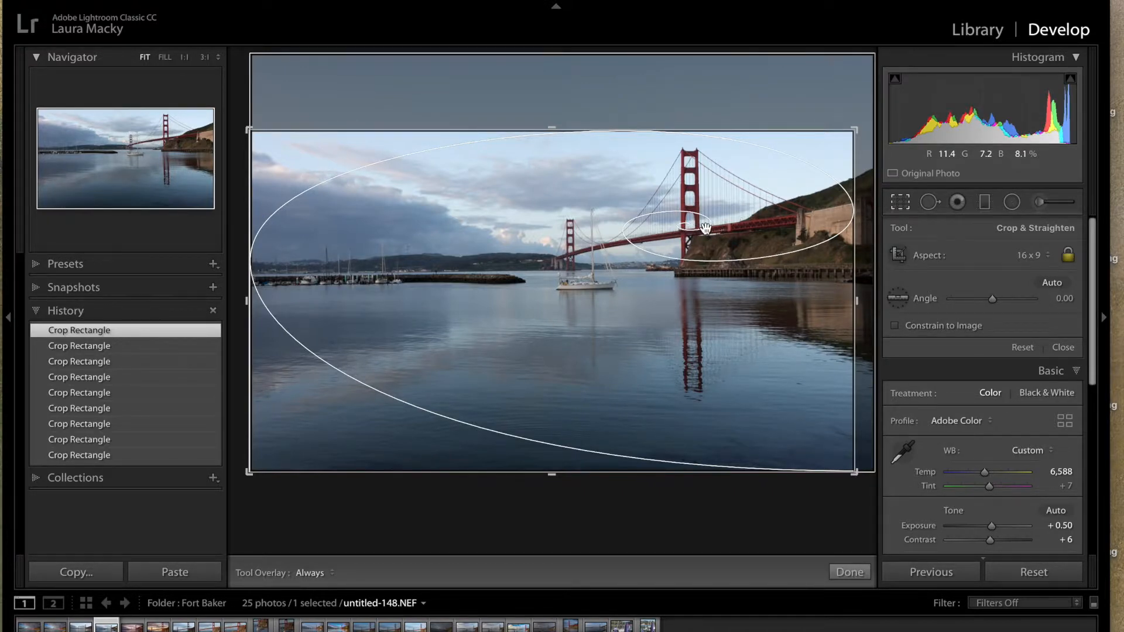
pyautogui.moveTo(705, 228); pyautogui.dragTo(705, 230)
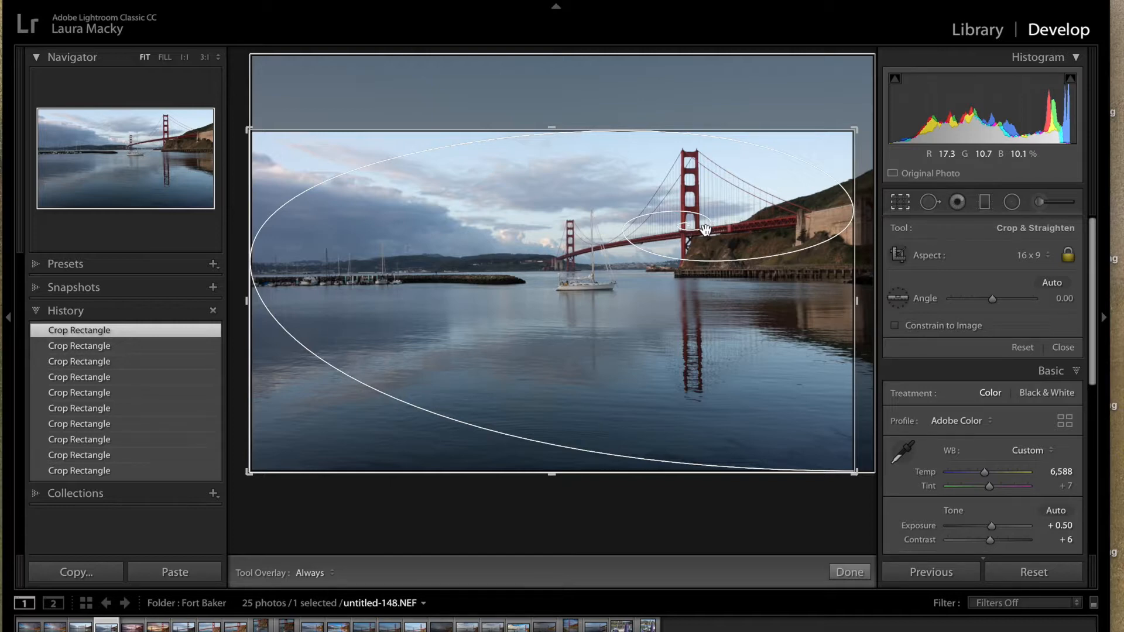
# - Switch the crop guide from the golden spiral to the rule-of-thirds overlay
pyautogui.press('o')
pyautogui.press('o')
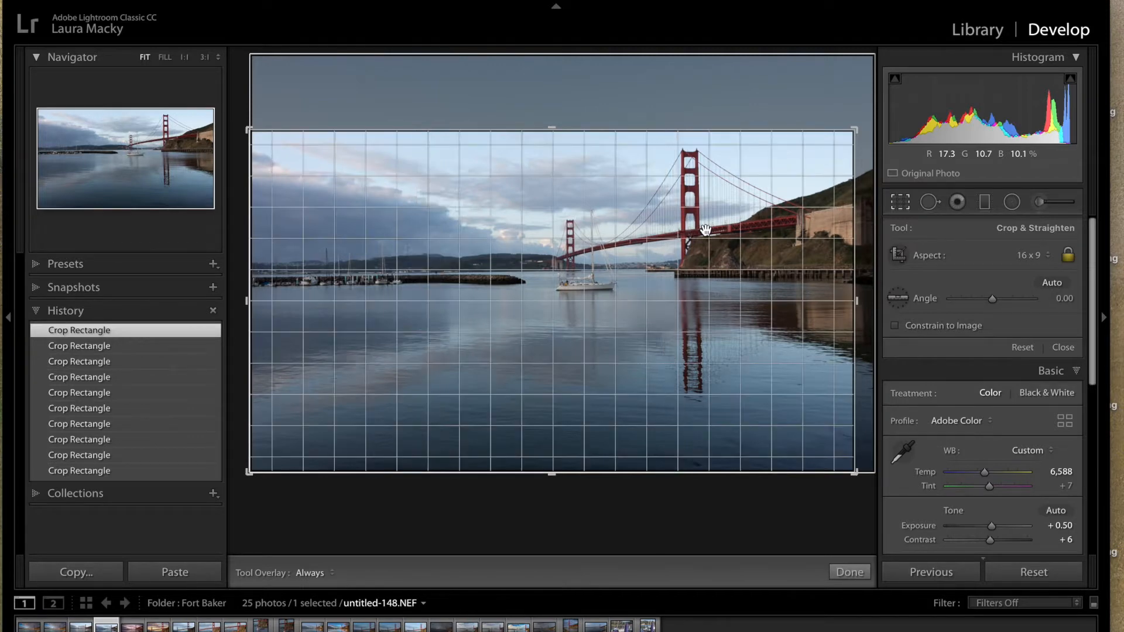
pyautogui.press('o')
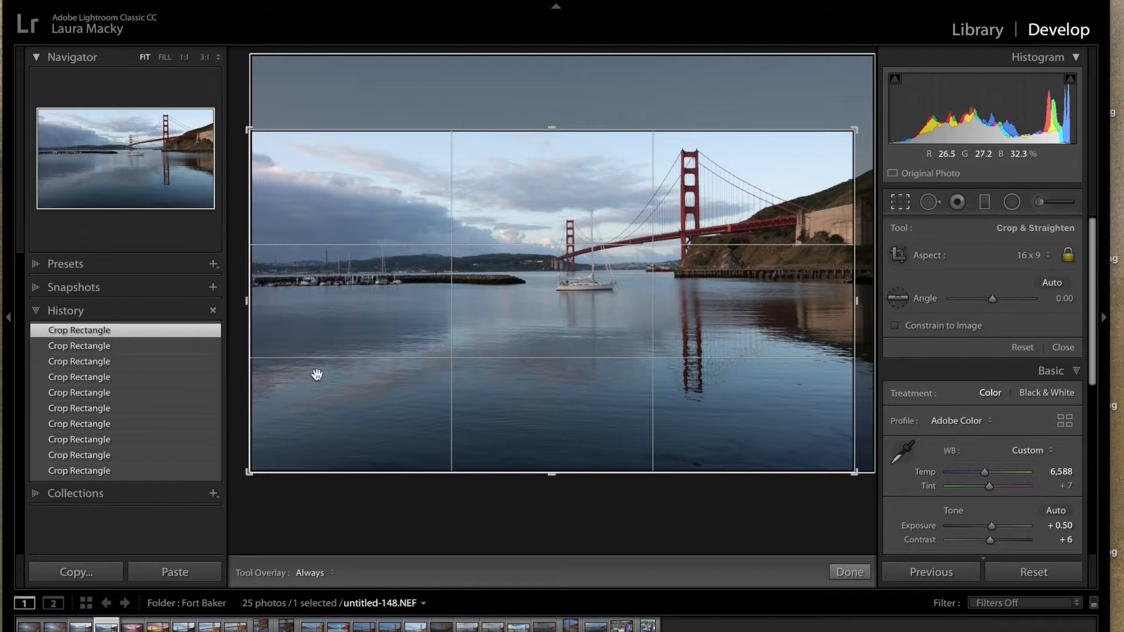
# - Try a tighter 16 x 9 crop from the lower-left corner, and enlarge it back to the photo's left and bottom edges
pyautogui.moveTo(251, 470); pyautogui.dragTo(288, 442)
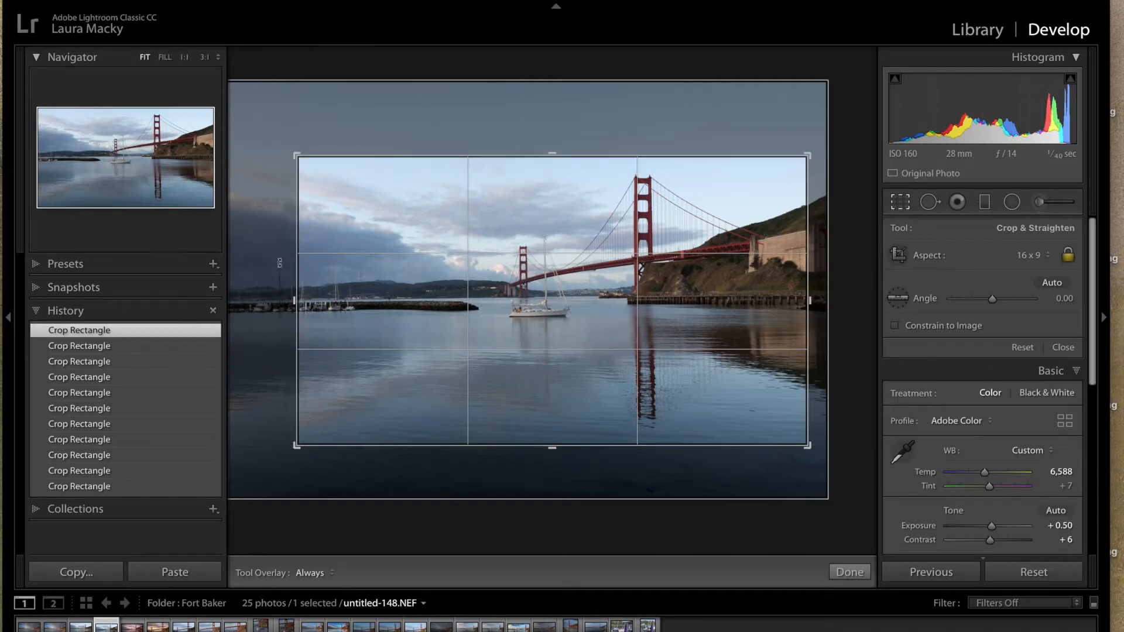
pyautogui.moveTo(297, 443); pyautogui.dragTo(249, 471)
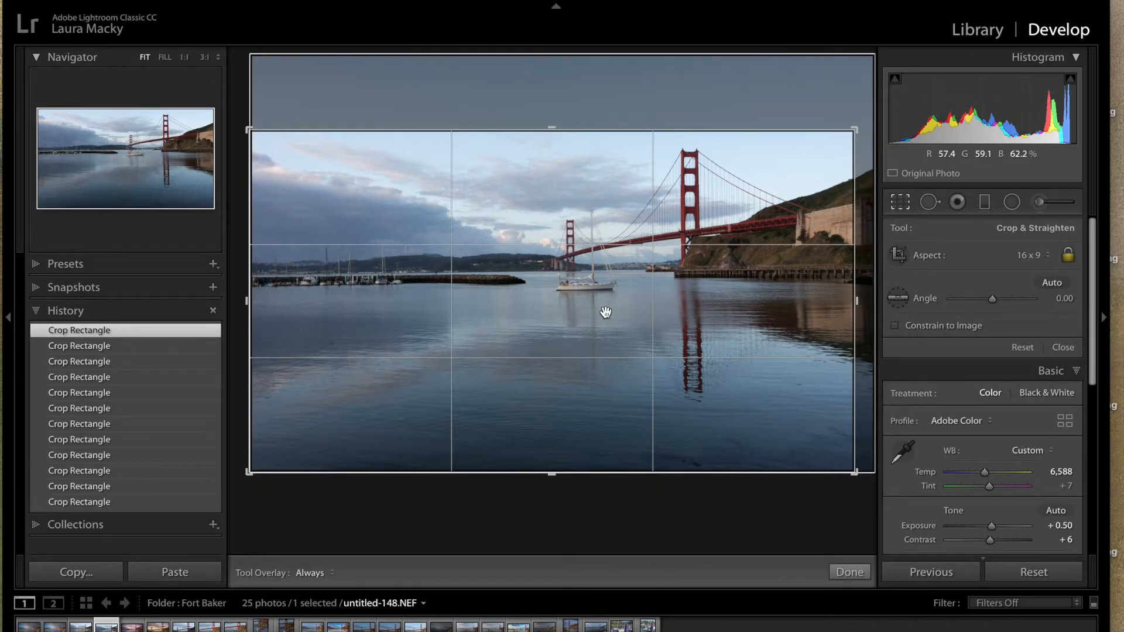
# - Switch the crop guide to the golden triangle overlay with one long diagonal
pyautogui.press('o')
pyautogui.press('o')
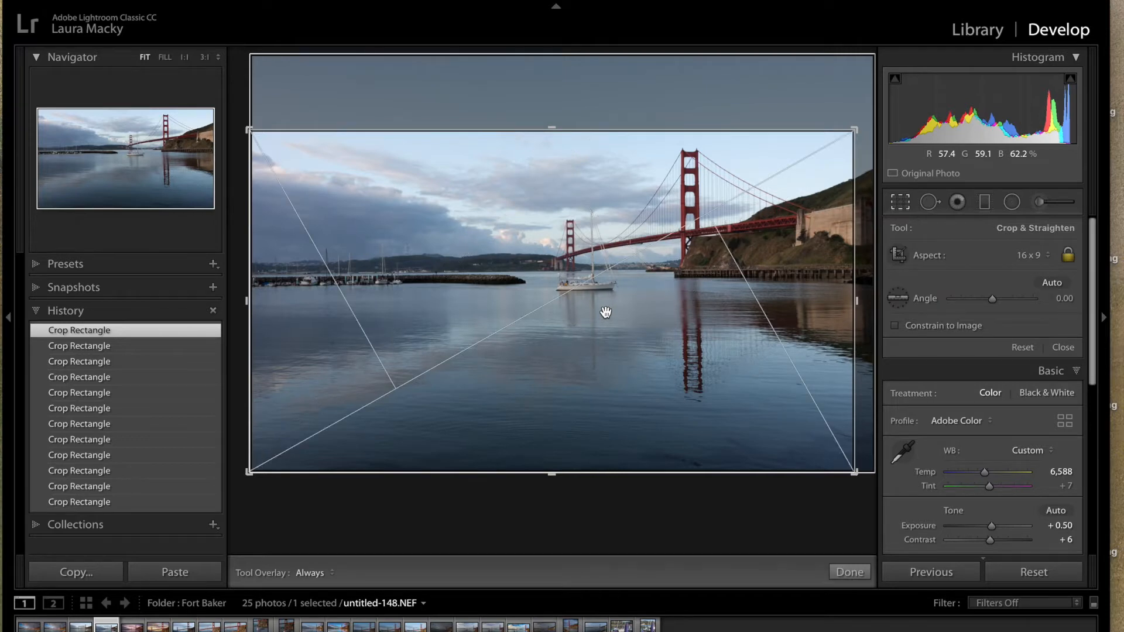
# - Switch the crop guide to the golden spiral, fine-tune the 16 x 9 crop with the spiral's centre on the near bridge tower, and apply it
pyautogui.press('o')
pyautogui.press('o')
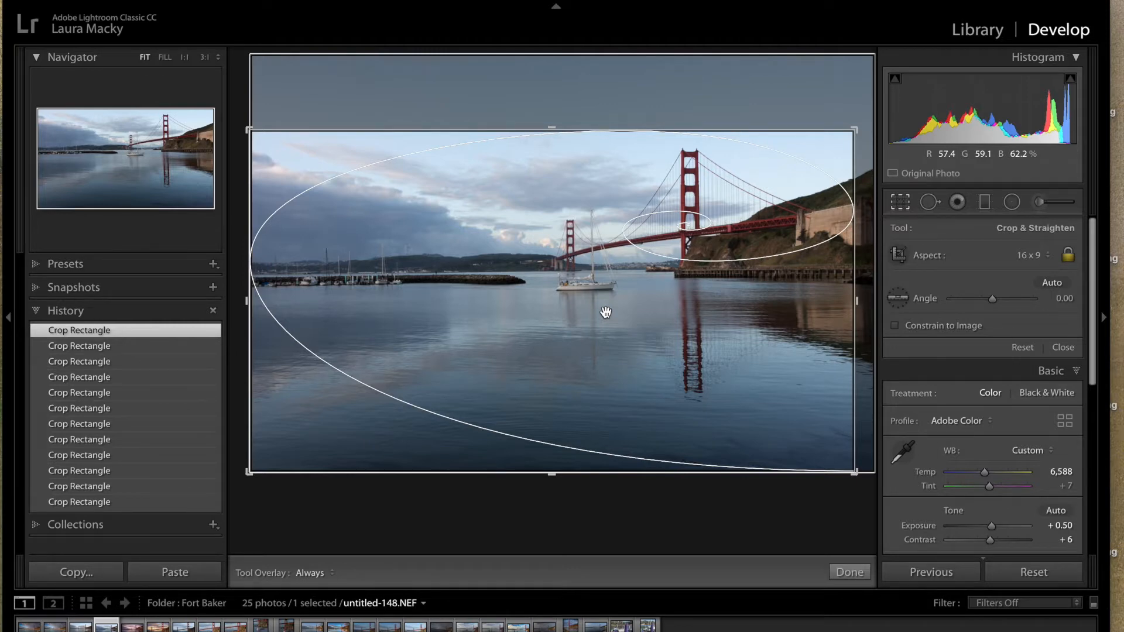
pyautogui.moveTo(854, 130)
pyautogui.mouseDown()
pyautogui.moveTo(873, 121)
pyautogui.moveTo(853, 133)
pyautogui.mouseUp()
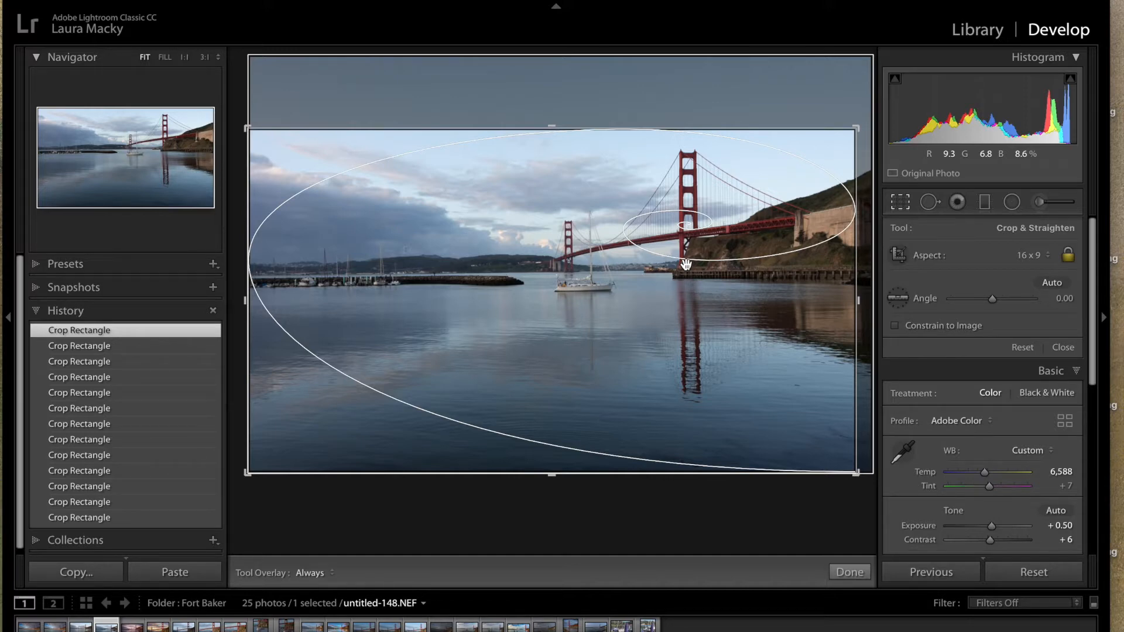
pyautogui.moveTo(701, 198); pyautogui.dragTo(704, 190)
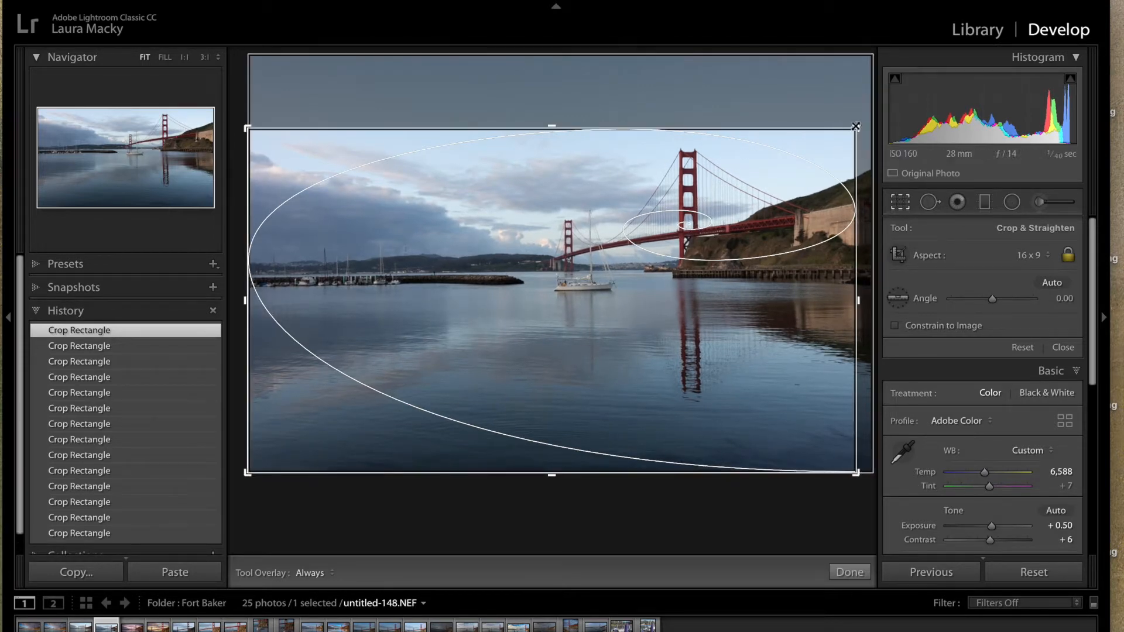
pyautogui.moveTo(854, 126); pyautogui.dragTo(852, 125)
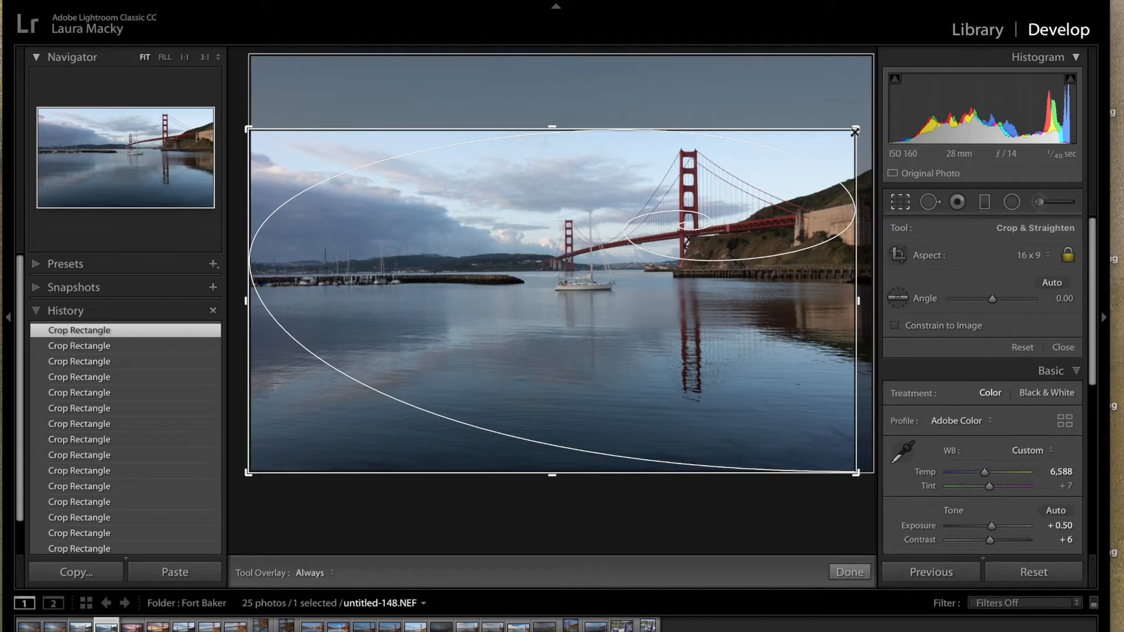
pyautogui.moveTo(784, 173); pyautogui.dragTo(781, 175)
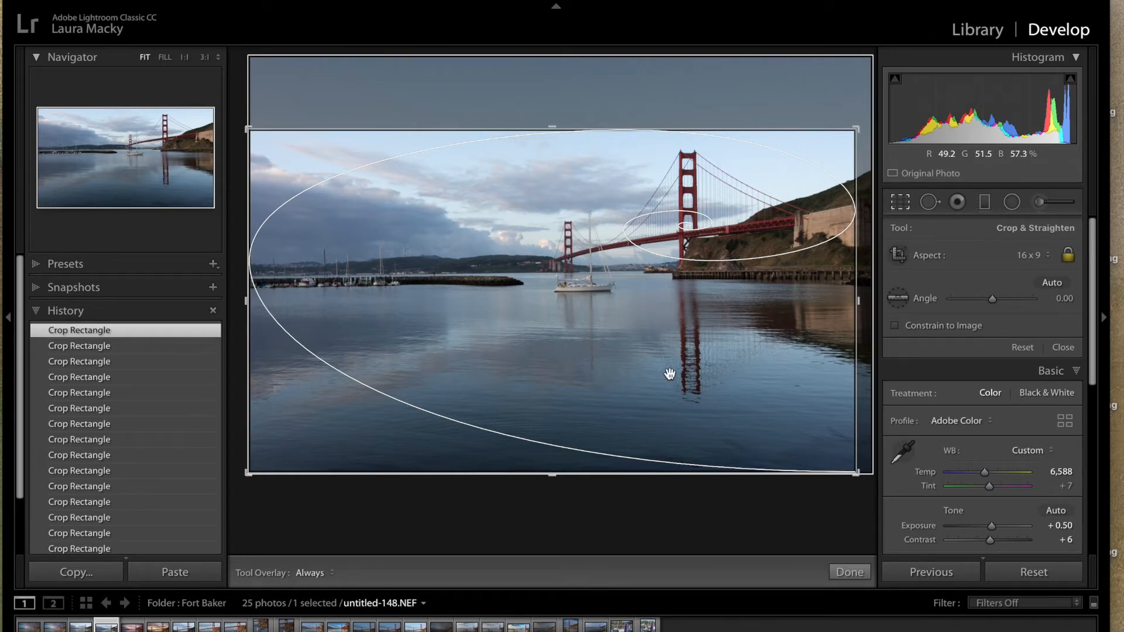
pyautogui.click(1061, 348)
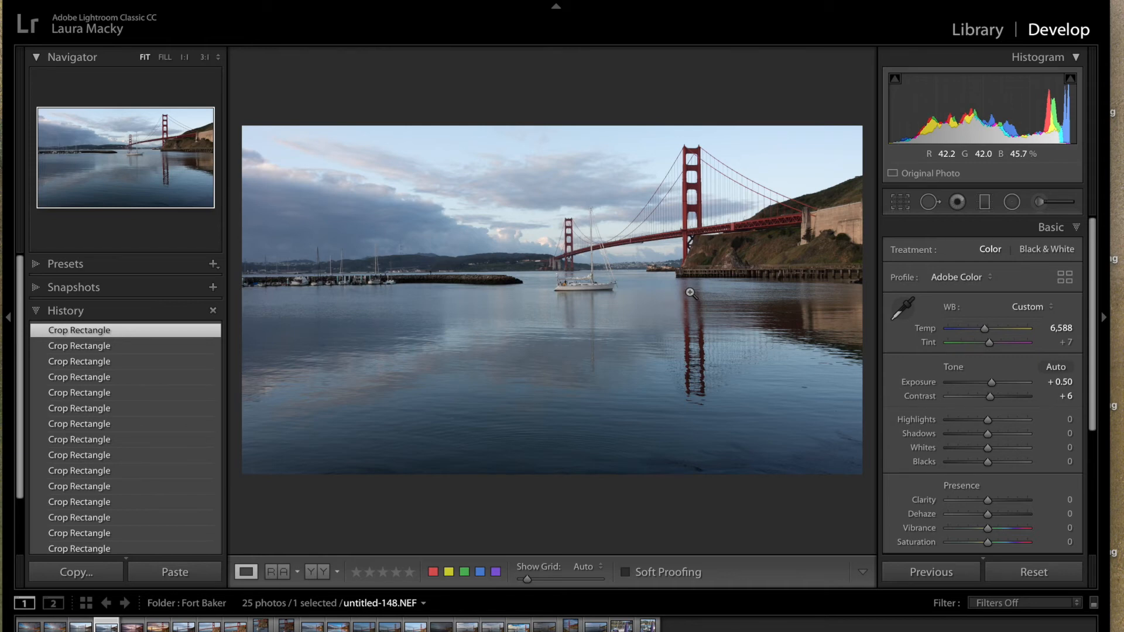
# - Compare the earliest crop state in the edit history with the latest crop, and return to the latest one
pyautogui.scroll(-3, 66, 375)
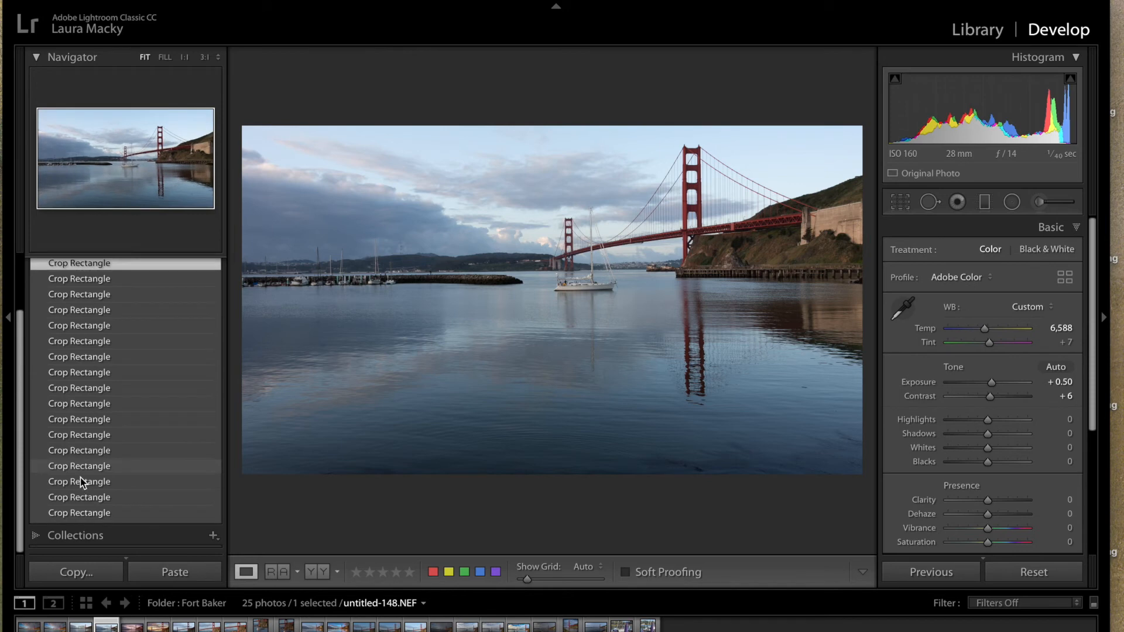
pyautogui.click(90, 512)
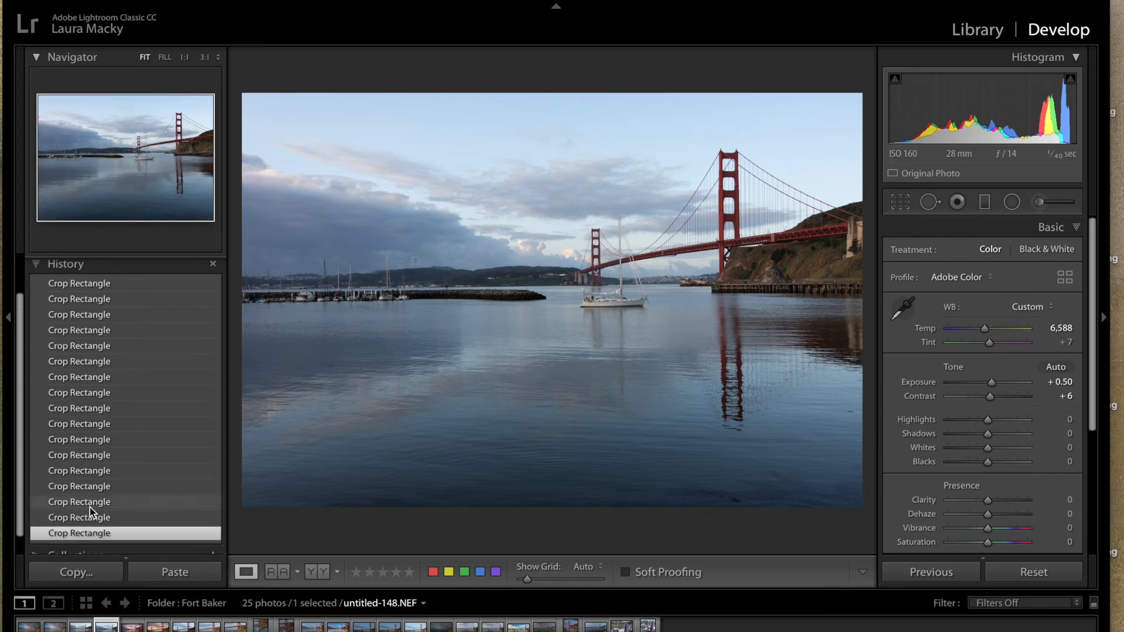
pyautogui.scroll(3, 76, 468)
pyautogui.click(106, 331)
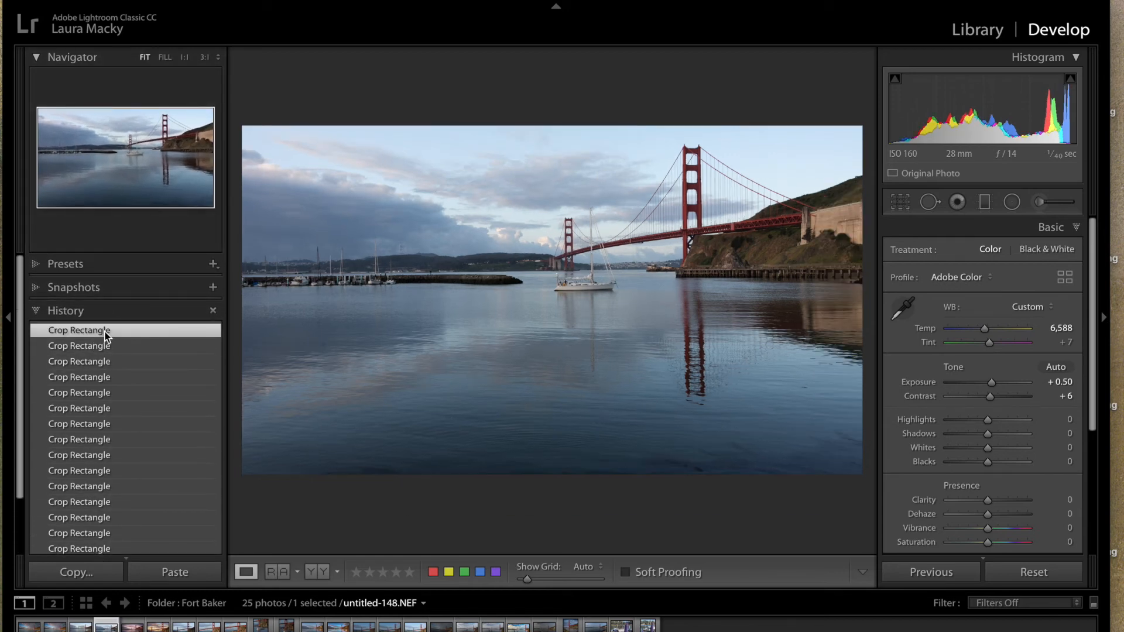